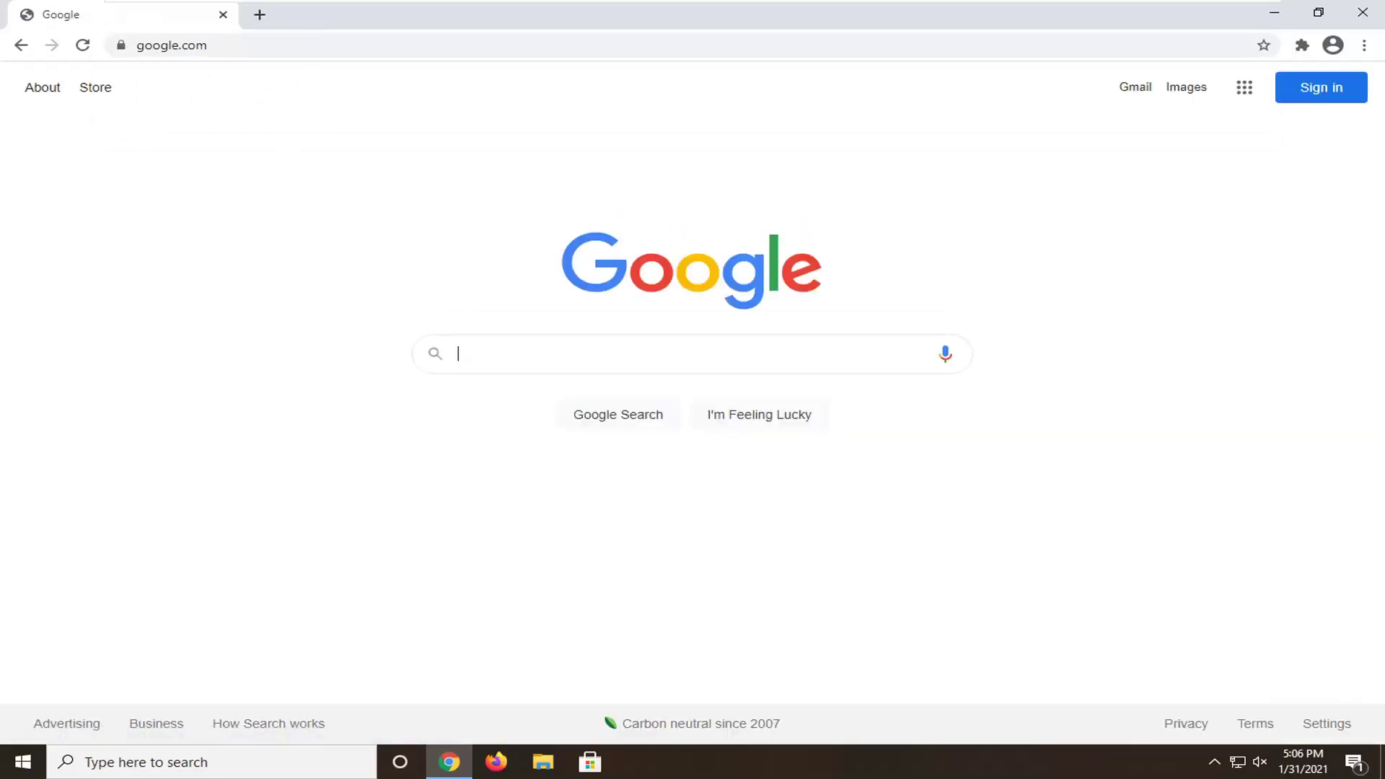
# Search Google for 'rkill' to find the BleepingComputer RKill download page.
pyautogui.click(454, 357)
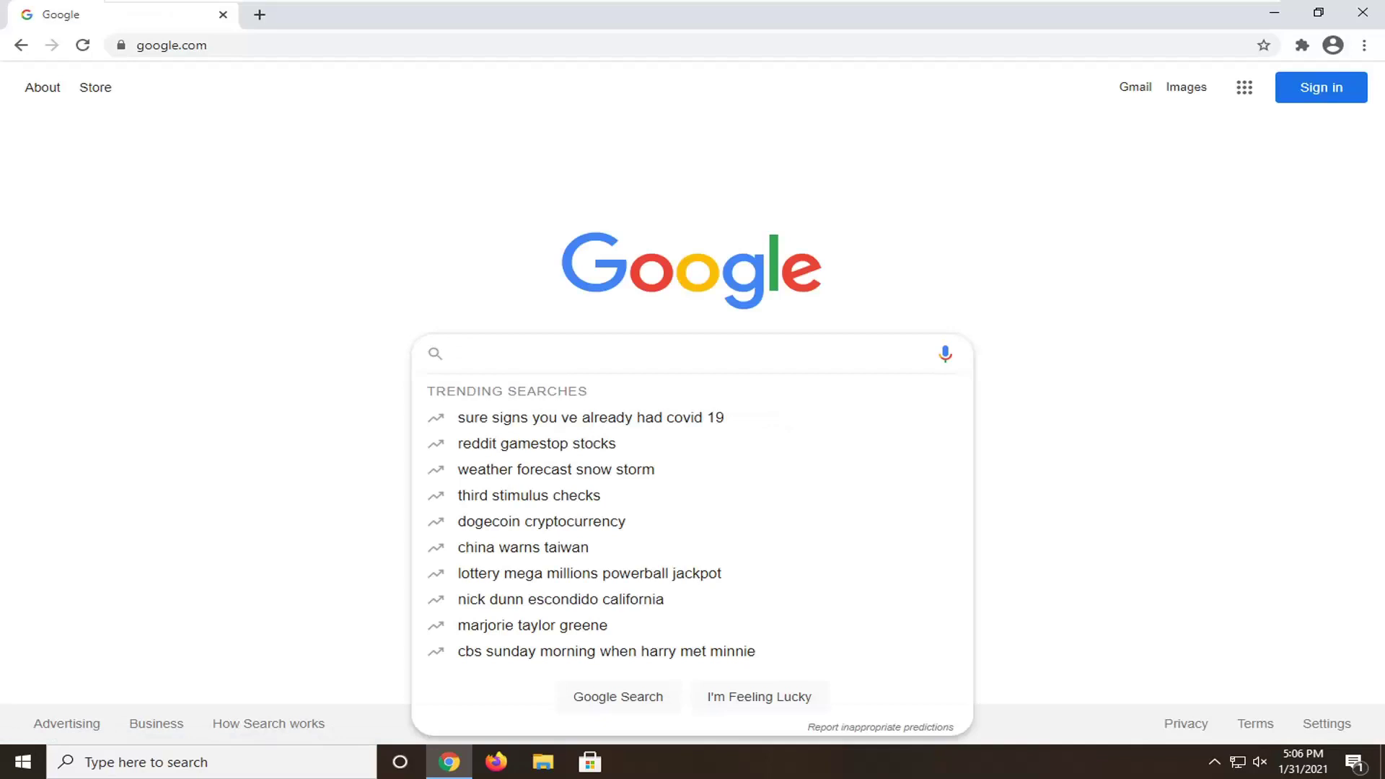
pyautogui.write('rki')
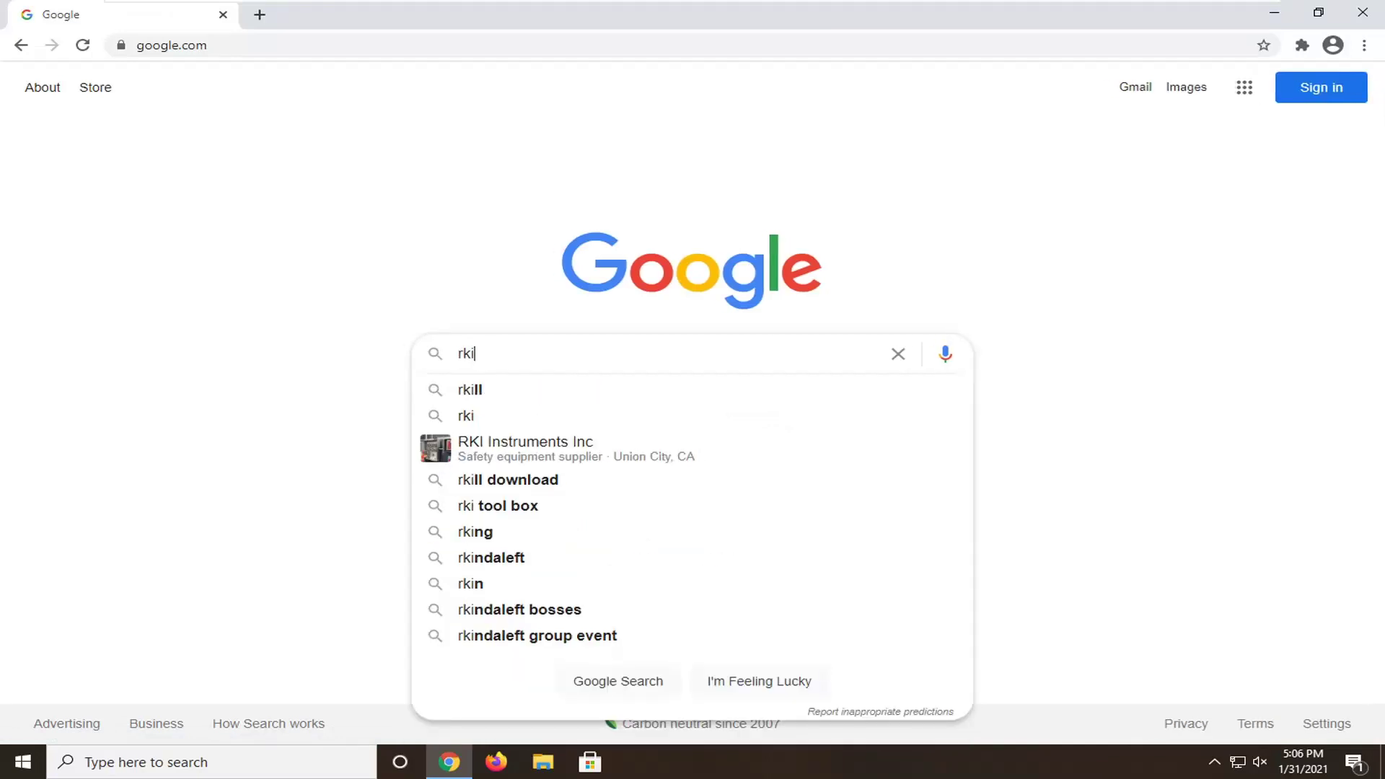
pyautogui.write('ll')
pyautogui.press('Return')
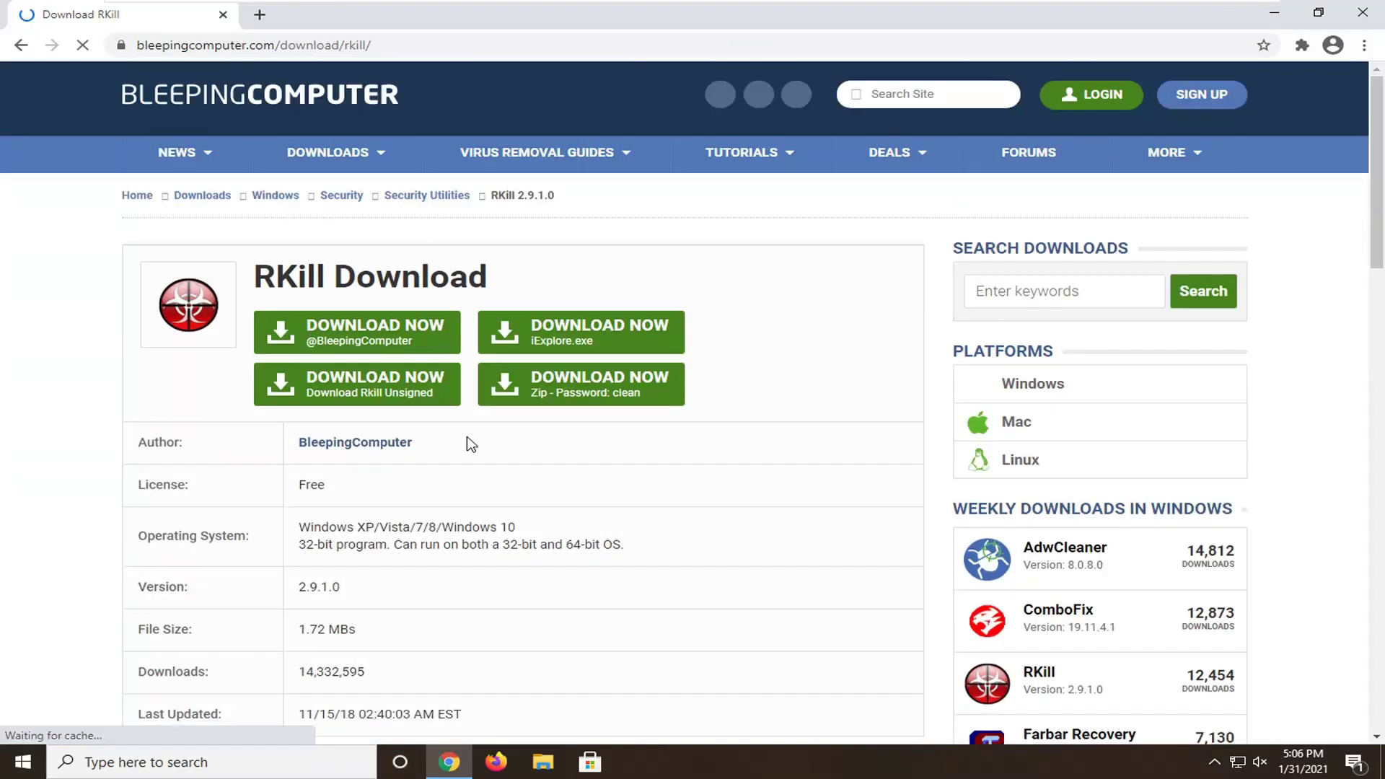
pyautogui.scroll(-2, 470, 442)
pyautogui.scroll(-1, 473, 436)
pyautogui.scroll(-1, 477, 435)
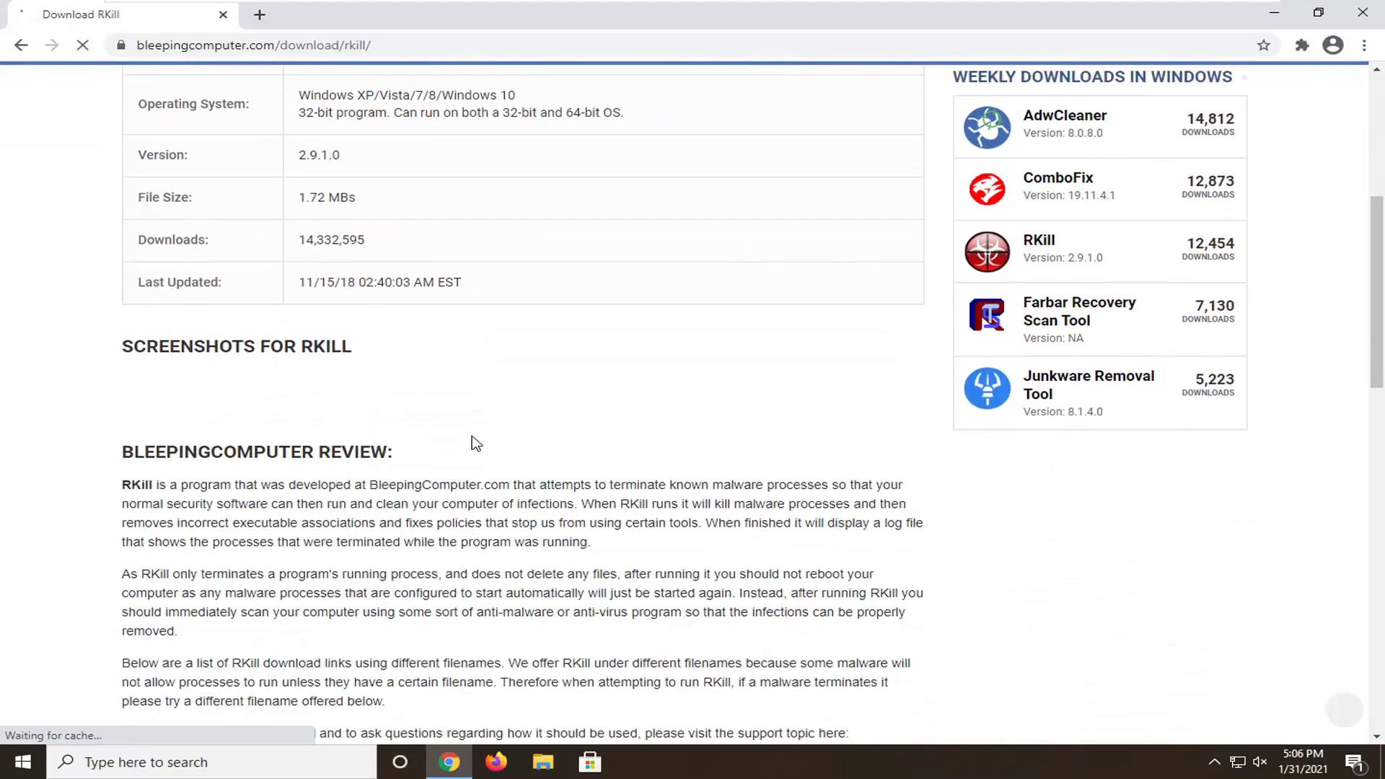
pyautogui.scroll(-1, 452, 479)
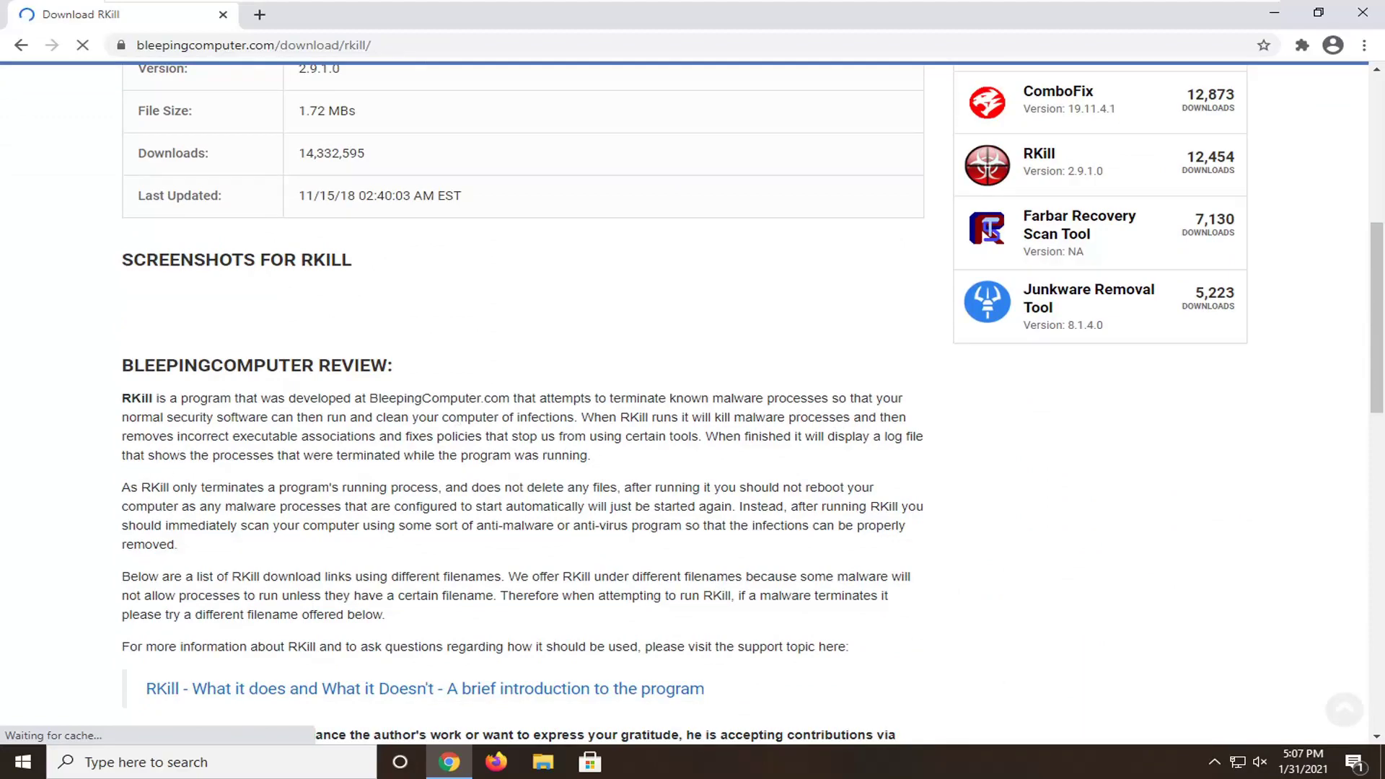
pyautogui.scroll(-3, 609, 520)
pyautogui.scroll(3, 411, 398)
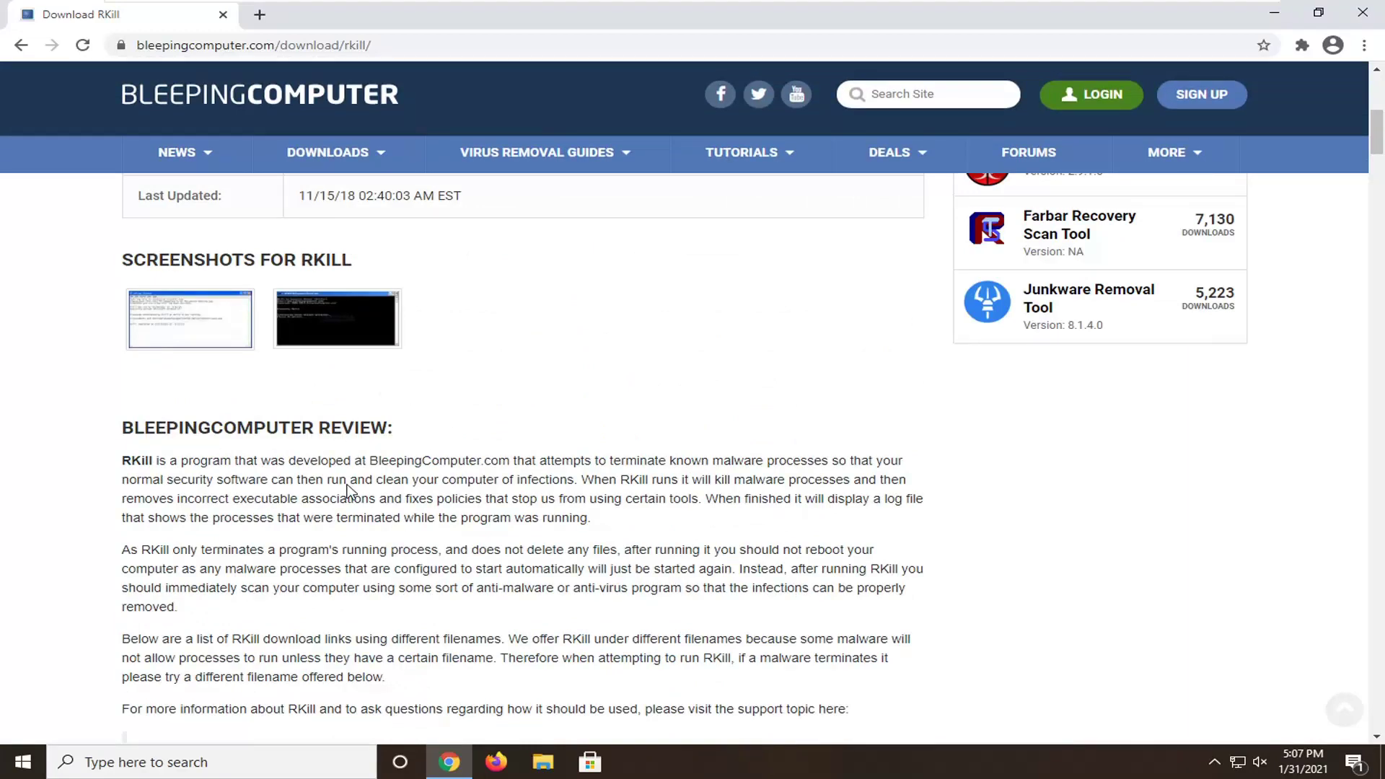
pyautogui.scroll(-2, 335, 541)
pyautogui.scroll(-3, 320, 628)
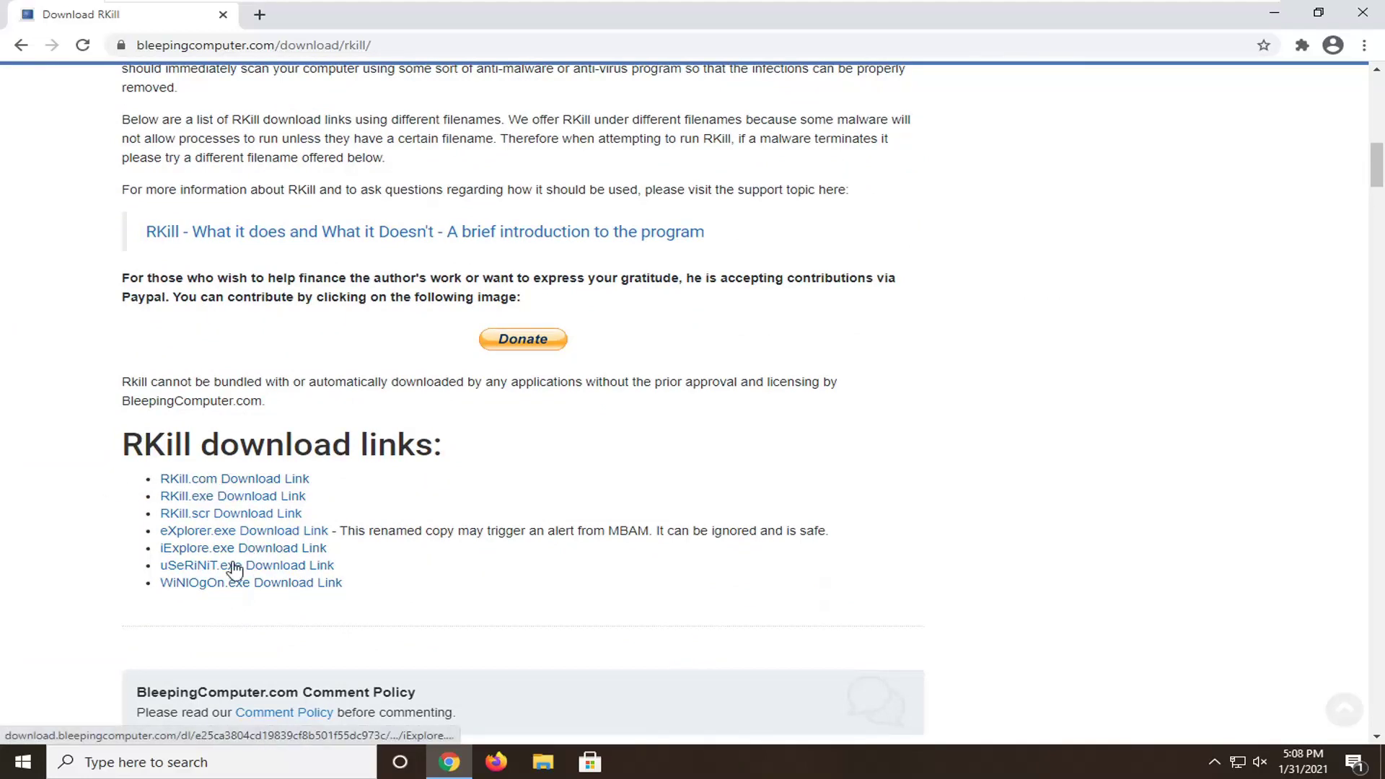
# Download rkill.com from the BleepingComputer RKill.com download link.
pyautogui.click(199, 480)
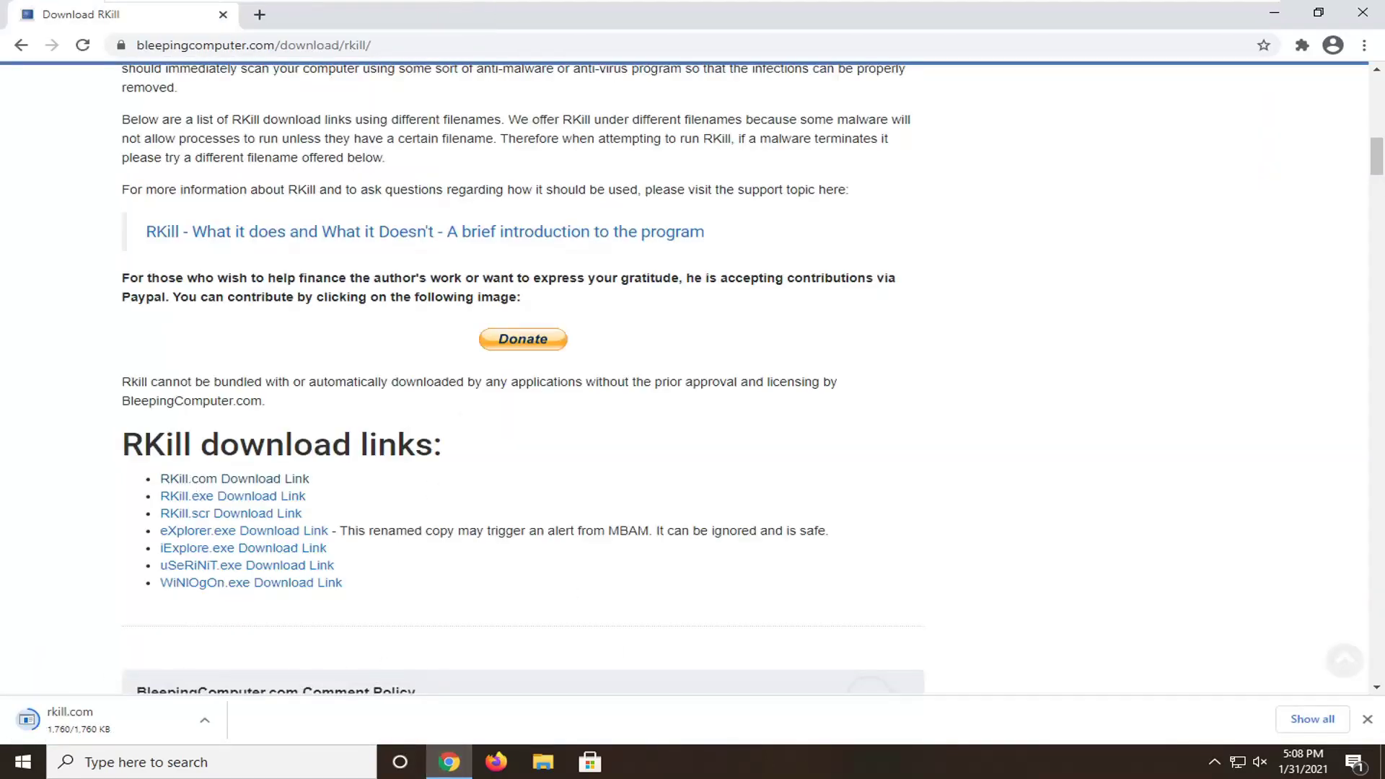
# Run rkill.com as administrator, let the scan finish with no malware found, and close the console.
pyautogui.click(68, 719)
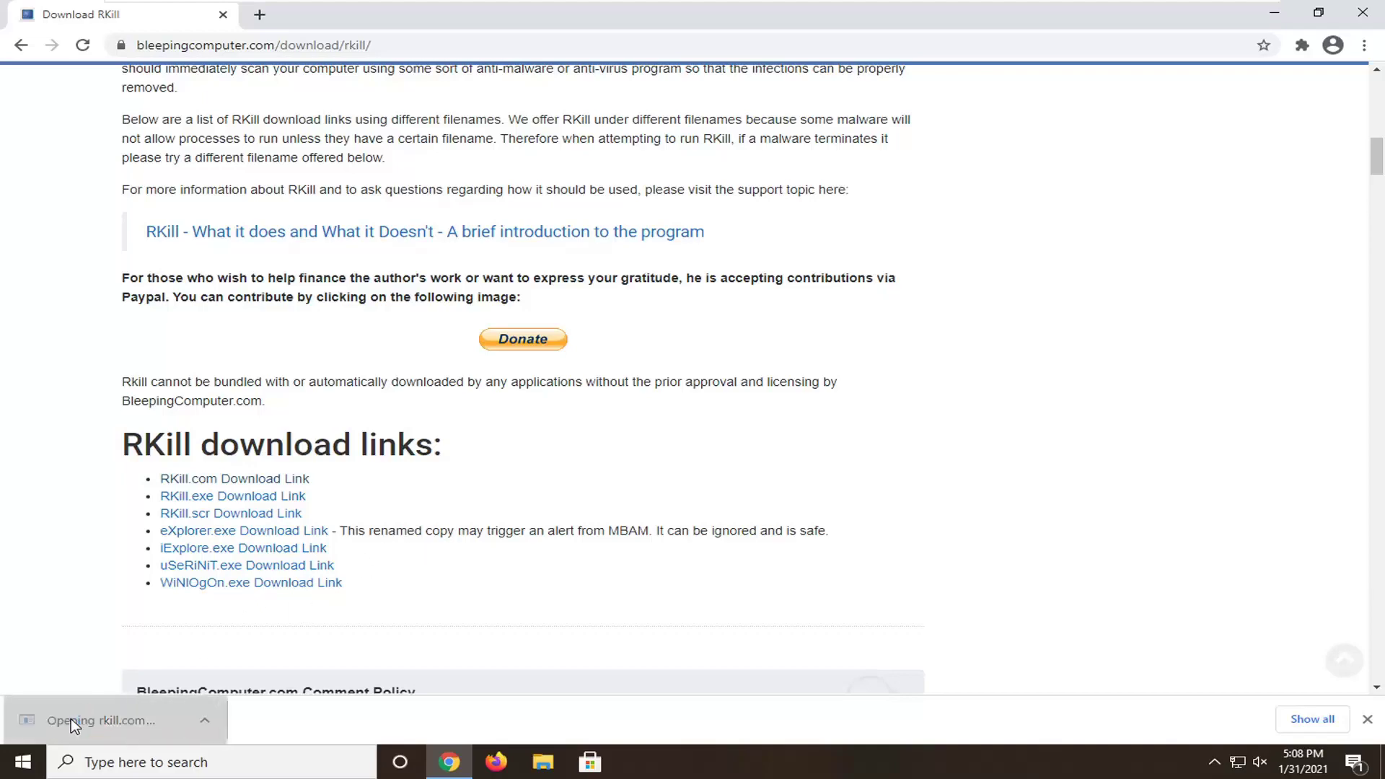
pyautogui.click(629, 501)
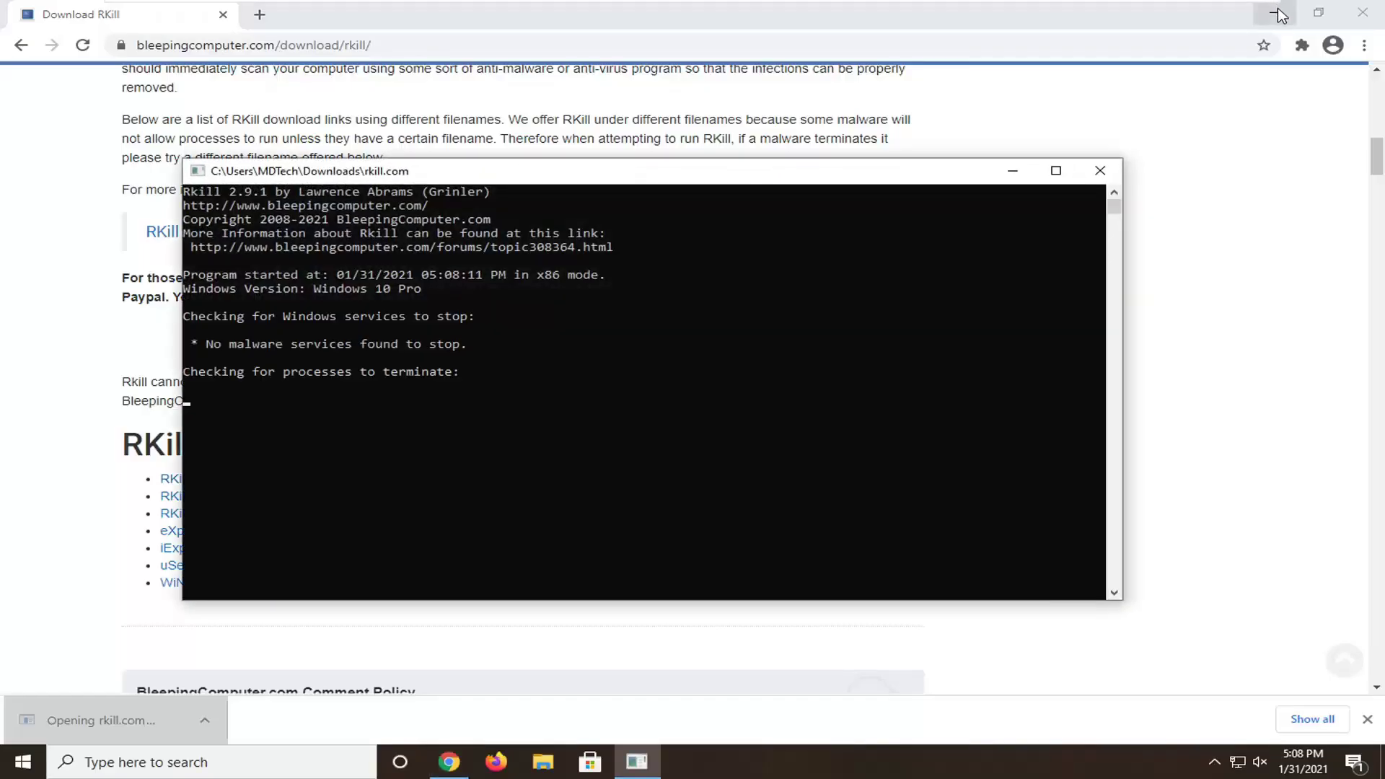
pyautogui.click(1279, 16)
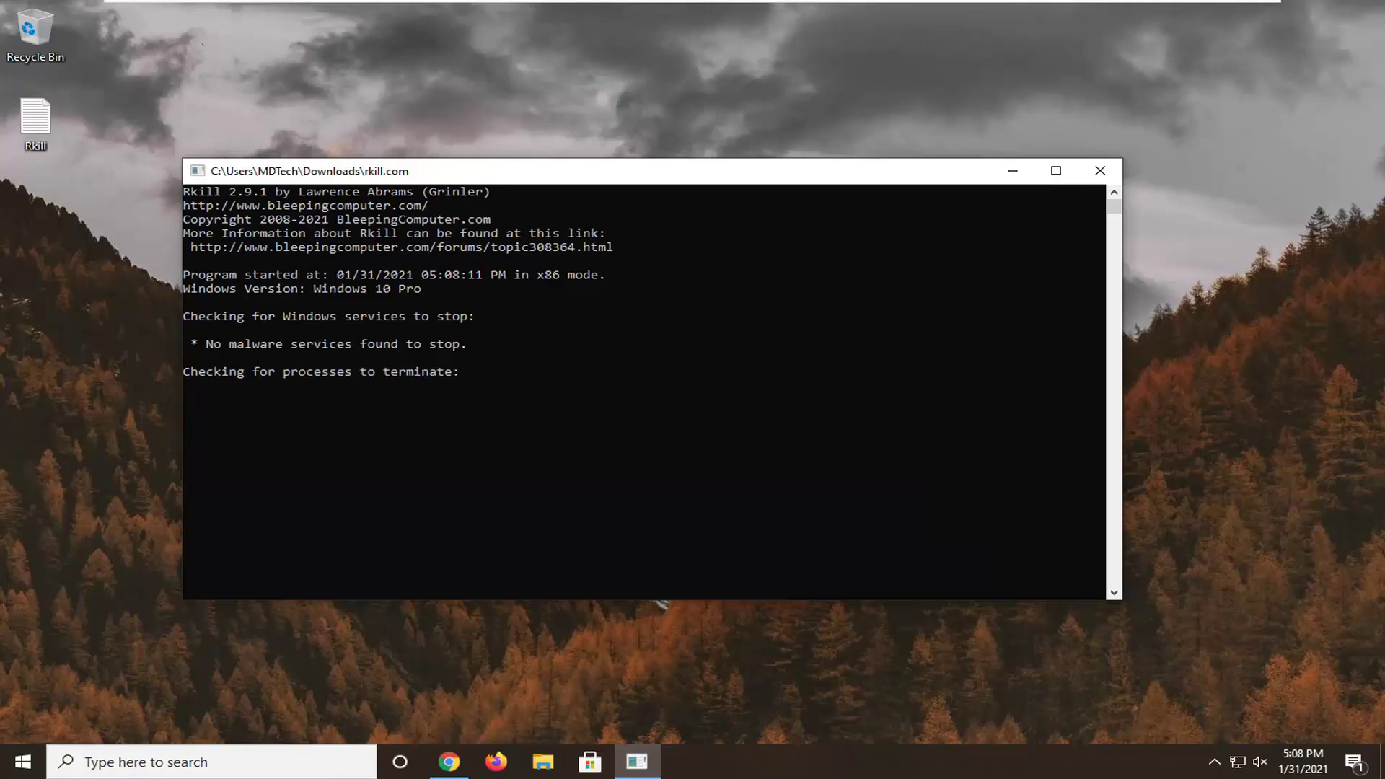
pyautogui.scroll(-2, 492, 522)
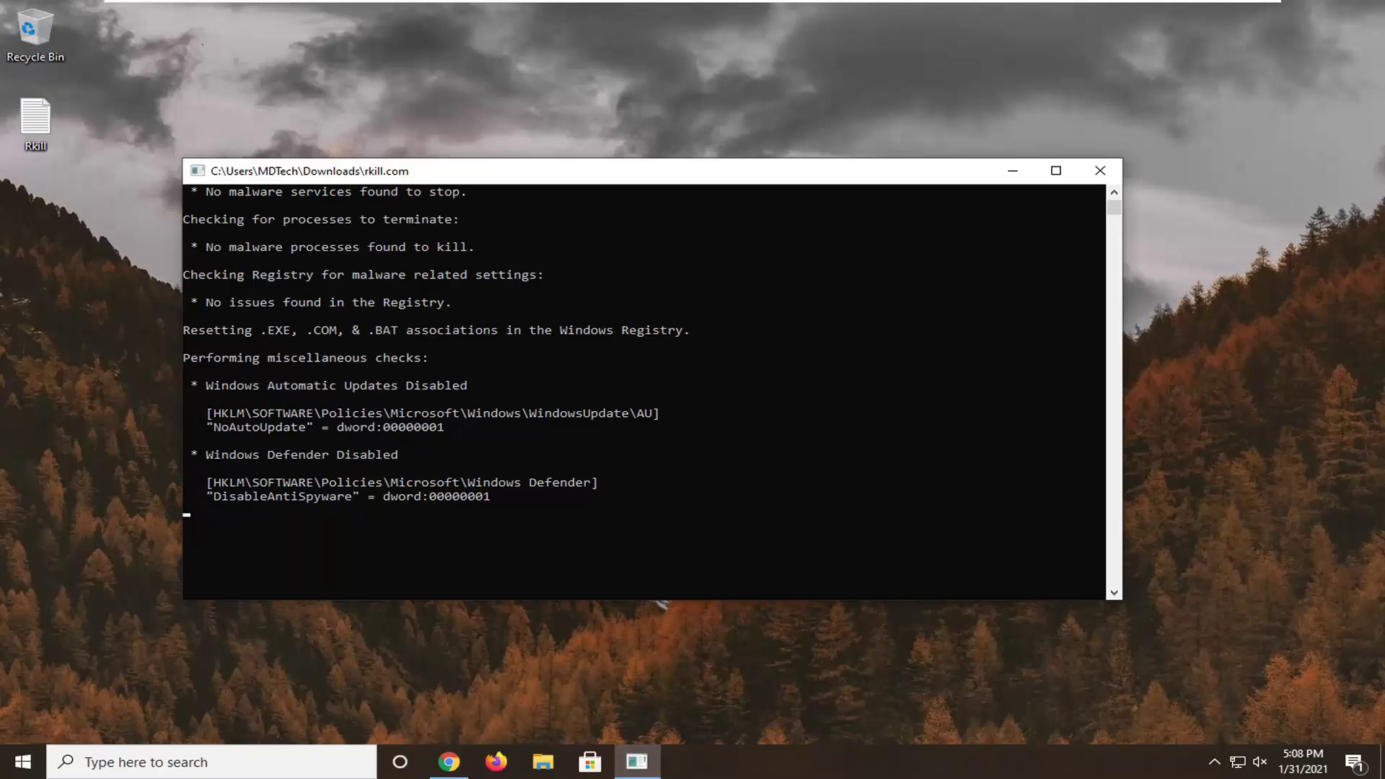
pyautogui.click(1107, 173)
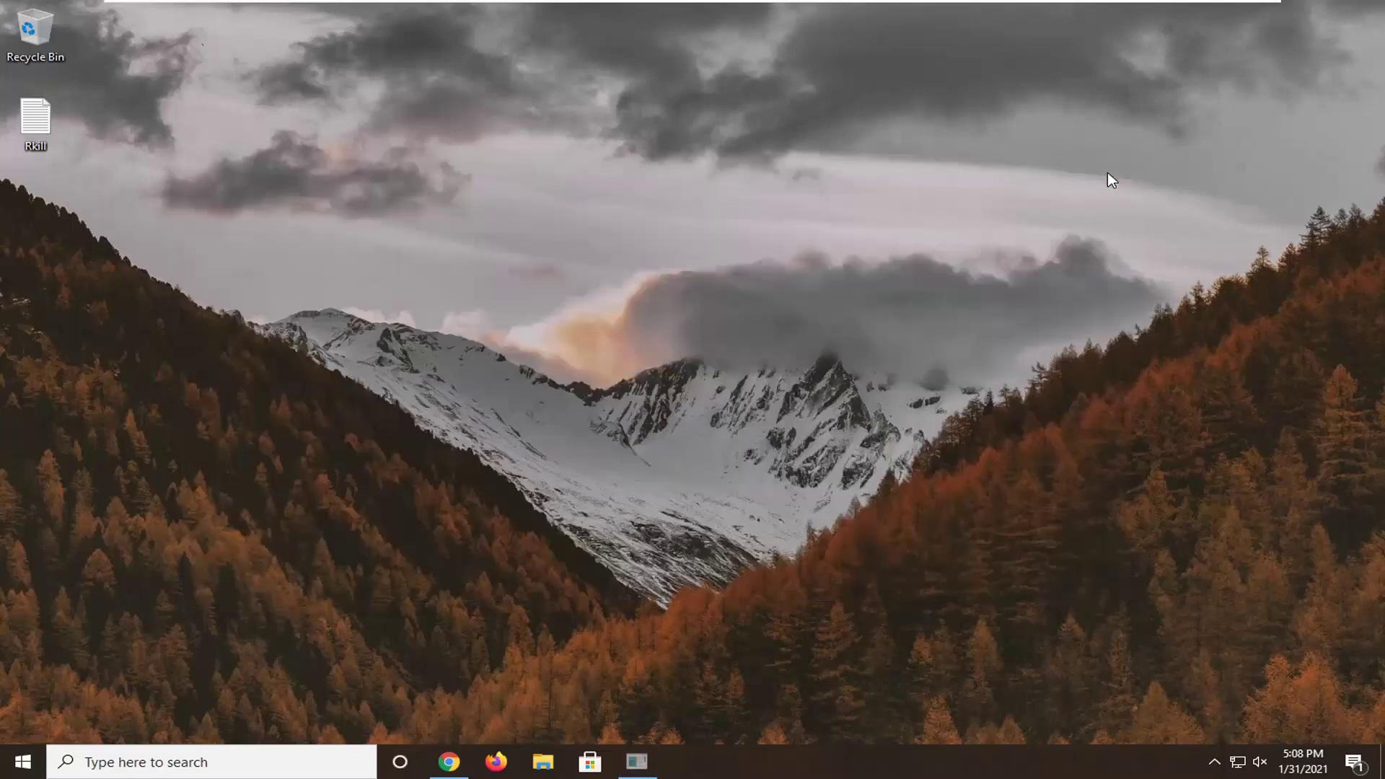